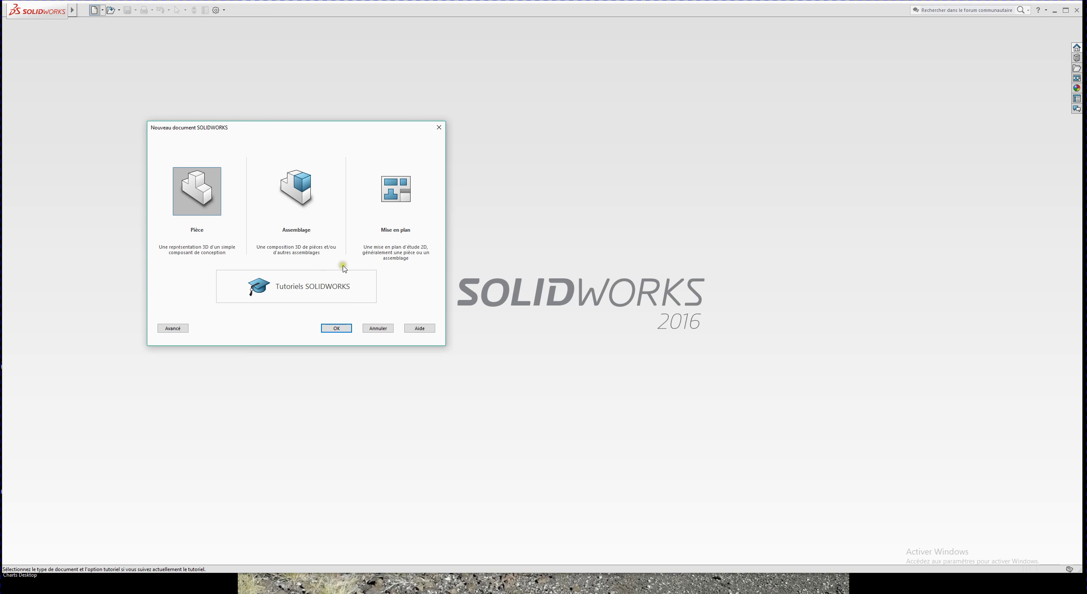
- Dismiss the new document dialog and open the part Bras_d'entraînement.SLDPRT from the Modèles volumiques folder
{"action": "left_click", "coordinate": [376, 330]}
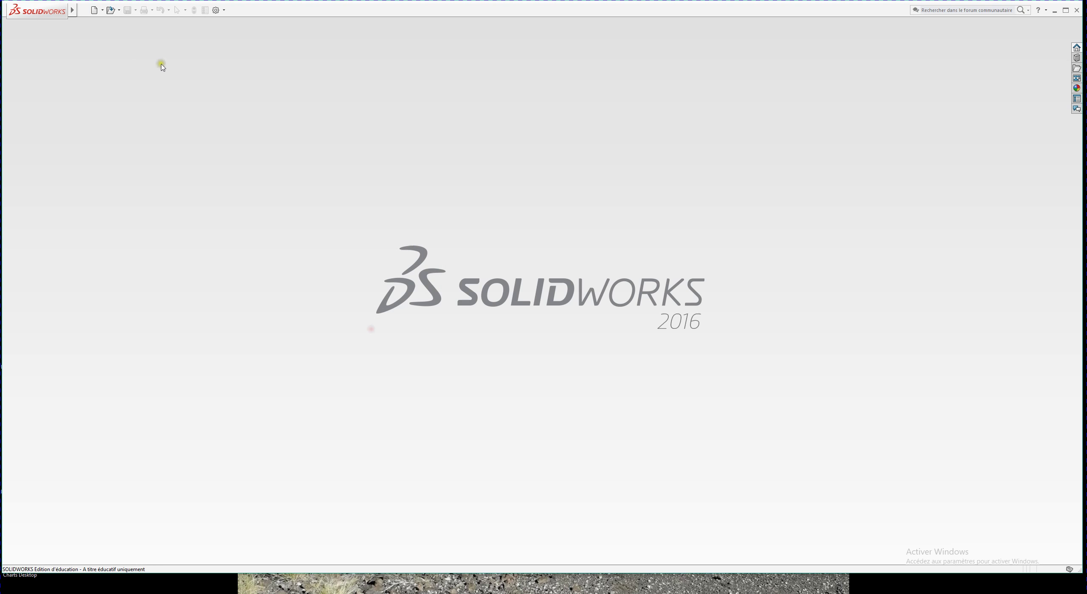
{"action": "left_click", "coordinate": [110, 11]}
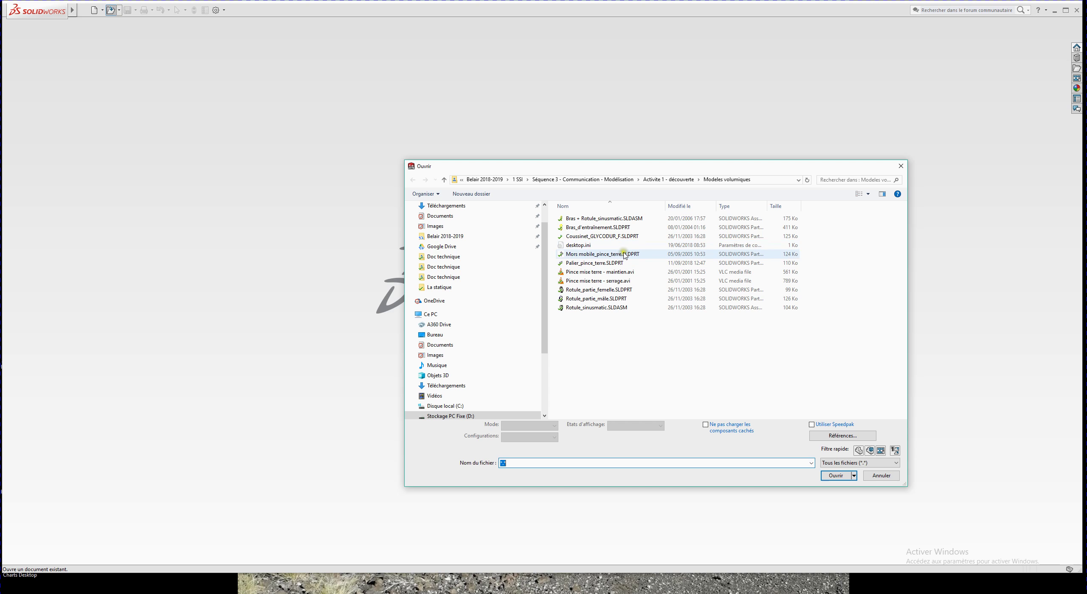
{"action": "left_click", "coordinate": [616, 228]}
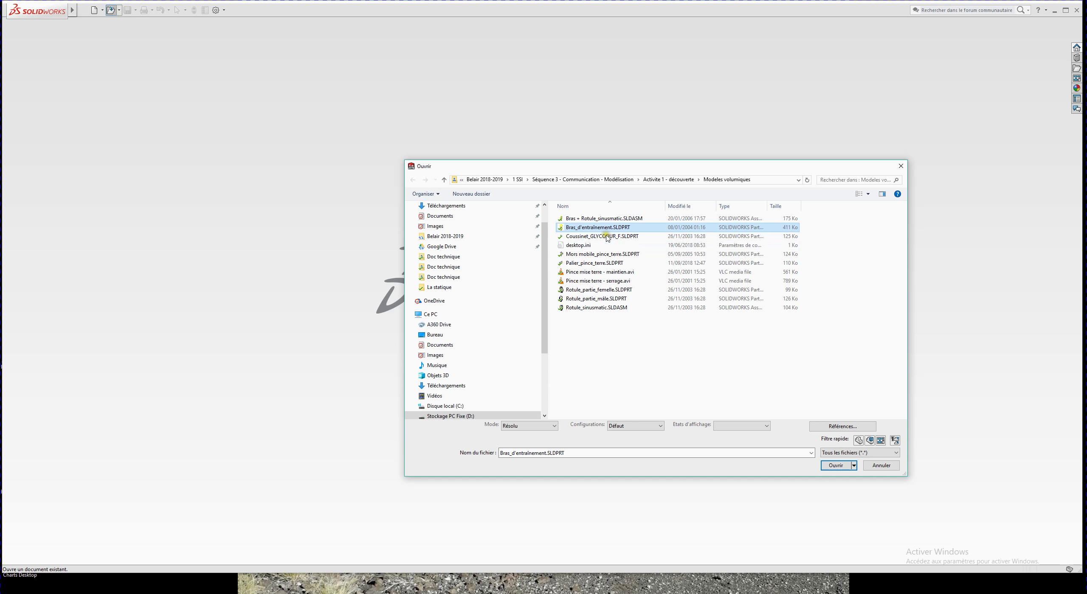
{"action": "left_click", "coordinate": [835, 465]}
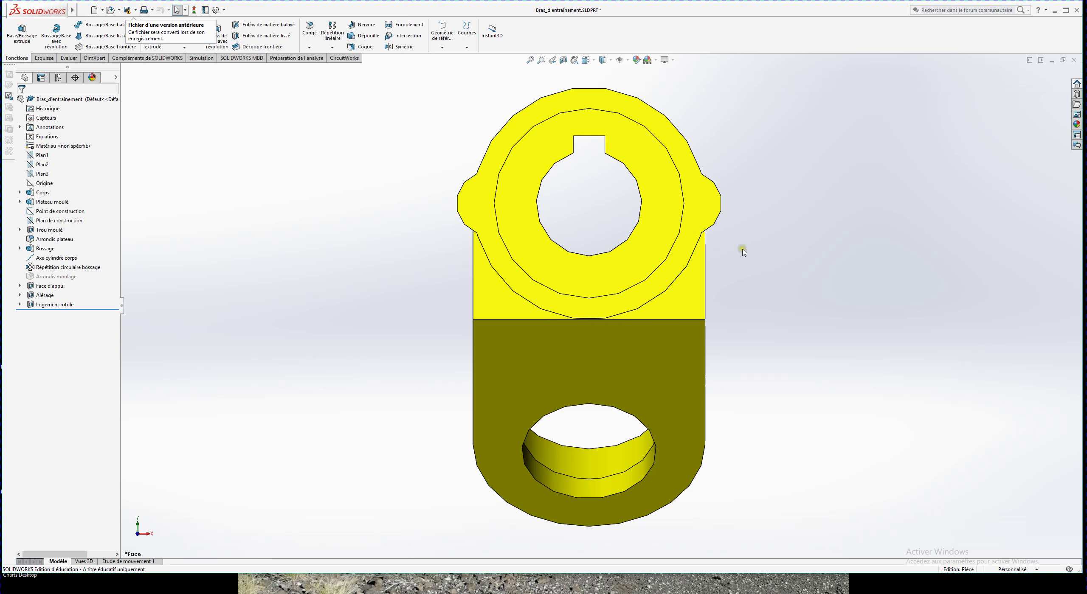
- Examine the whole drive arm part, its cylindrical body and inclined plate, from several angles
{"action": "middle_click_drag", "start_coordinate": [846, 254], "coordinate": [808, 303]}
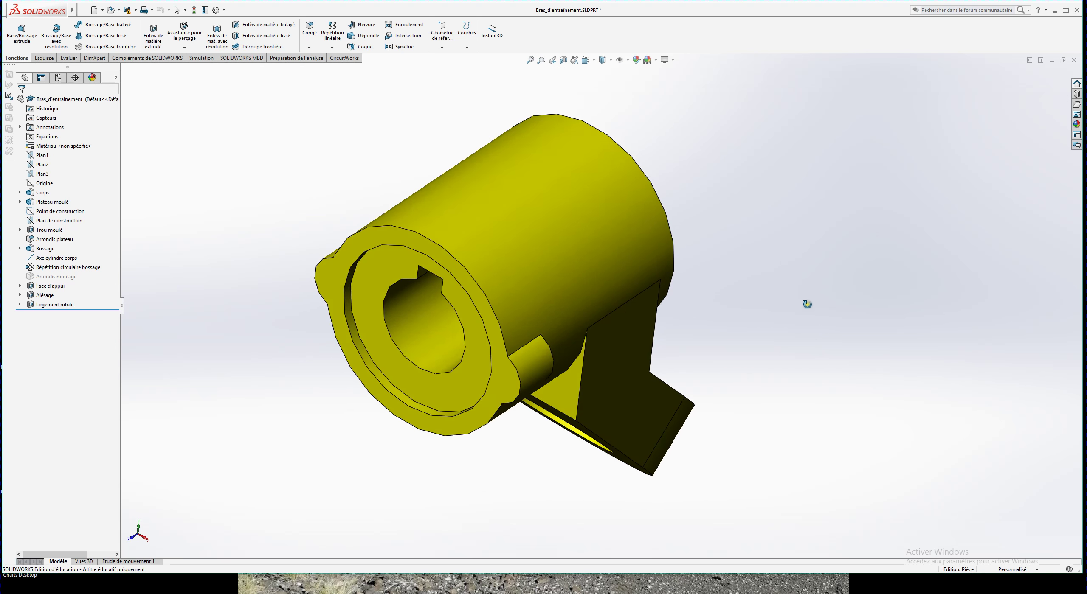
{"action": "scroll", "coordinate": [806, 306], "scroll_direction": "down", "scroll_amount": 2}
{"action": "scroll", "coordinate": [806, 307], "scroll_direction": "up", "scroll_amount": 7}
{"action": "scroll", "coordinate": [546, 303], "scroll_direction": "down", "scroll_amount": 2}
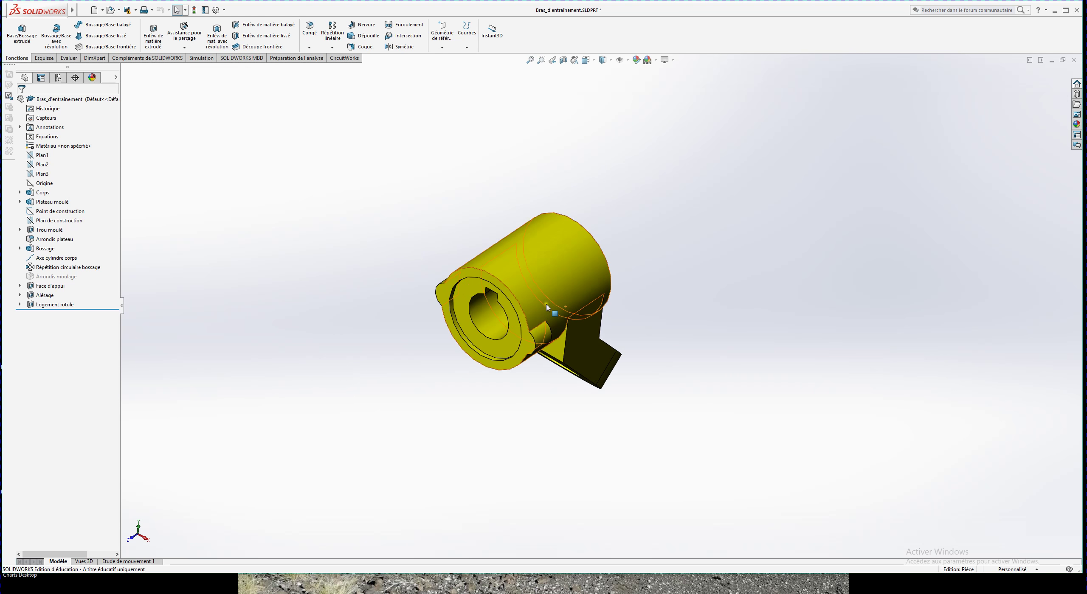
{"action": "middle_click_drag", "start_coordinate": [743, 330], "coordinate": [739, 275]}
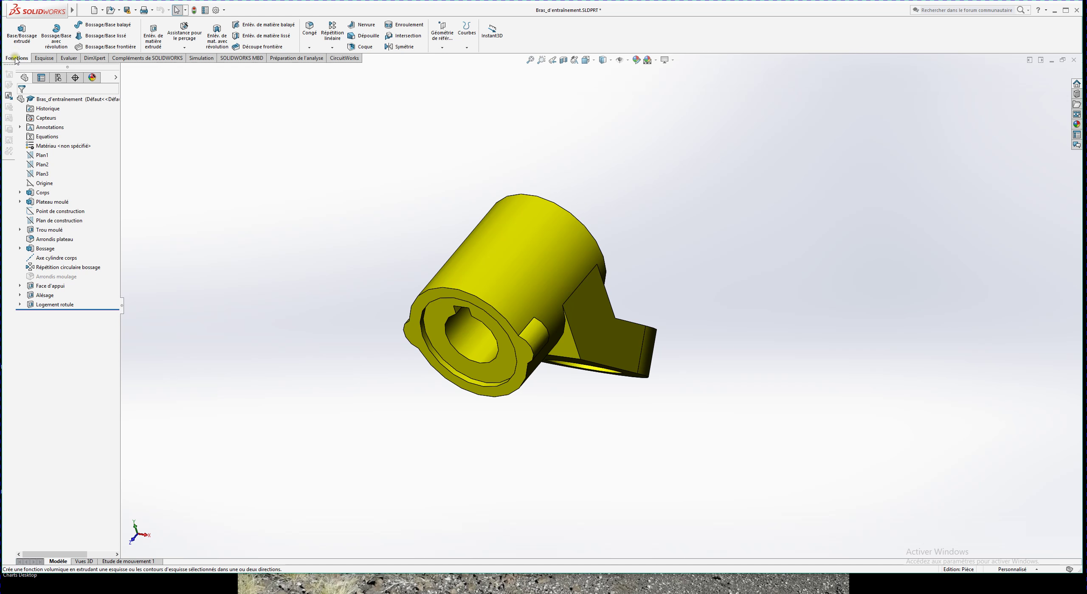
- Measure the distance between the two parallel faces of the plate that carries the through hole
{"action": "left_click", "coordinate": [44, 58]}
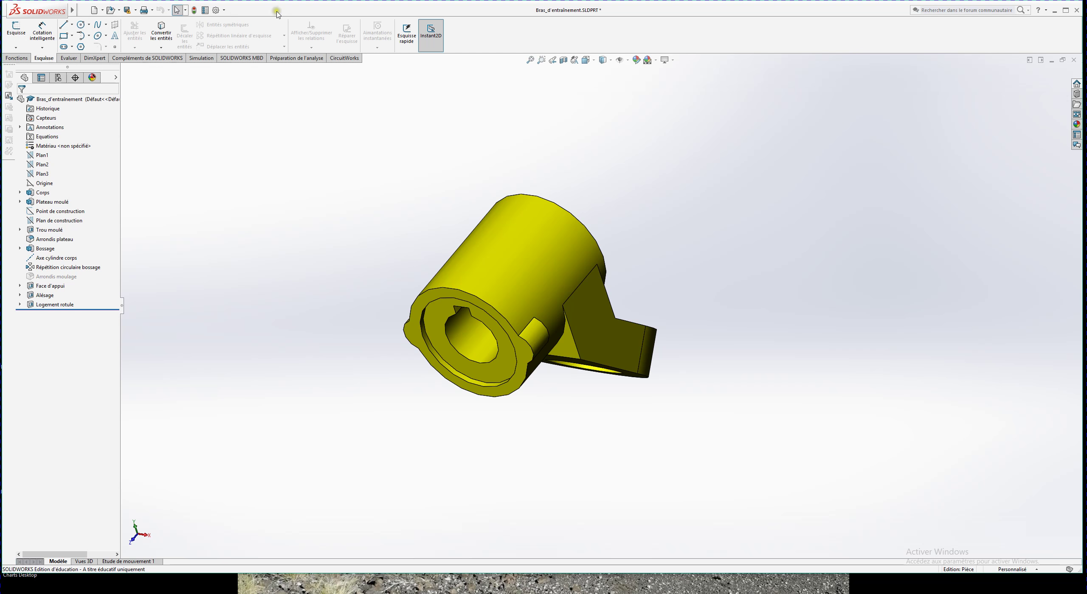
{"action": "left_click", "coordinate": [69, 58]}
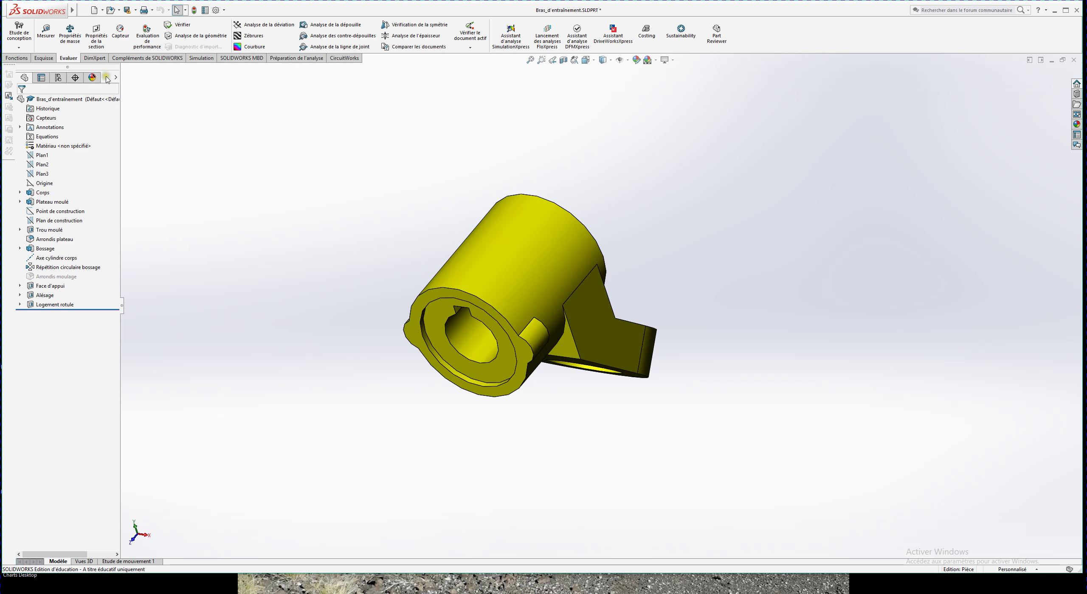
{"action": "left_click", "coordinate": [46, 30]}
{"action": "middle_click_drag", "start_coordinate": [662, 387], "coordinate": [605, 272]}
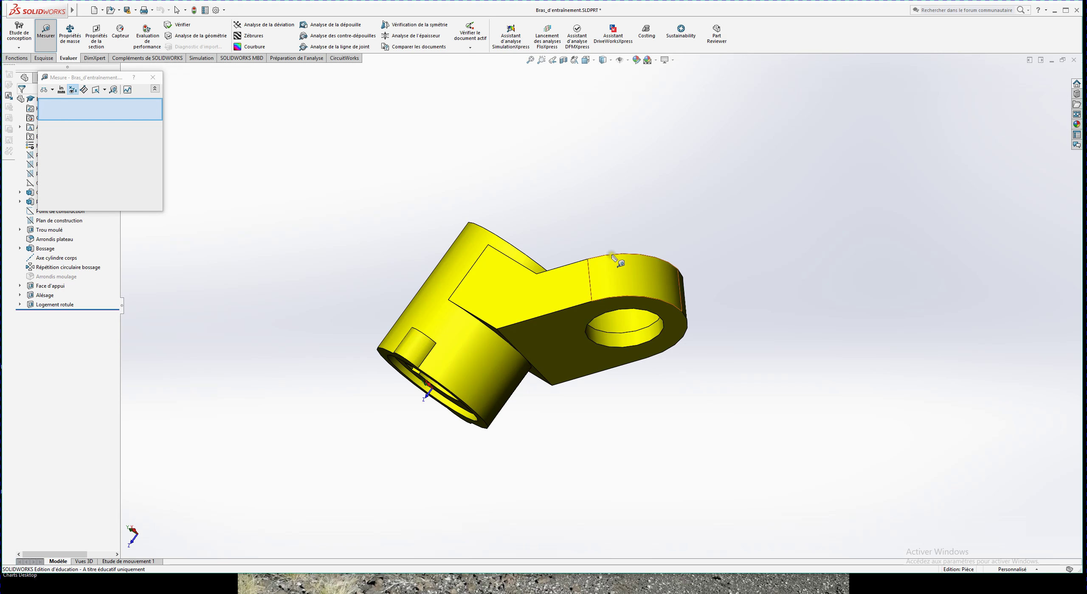
{"action": "left_click", "coordinate": [677, 320]}
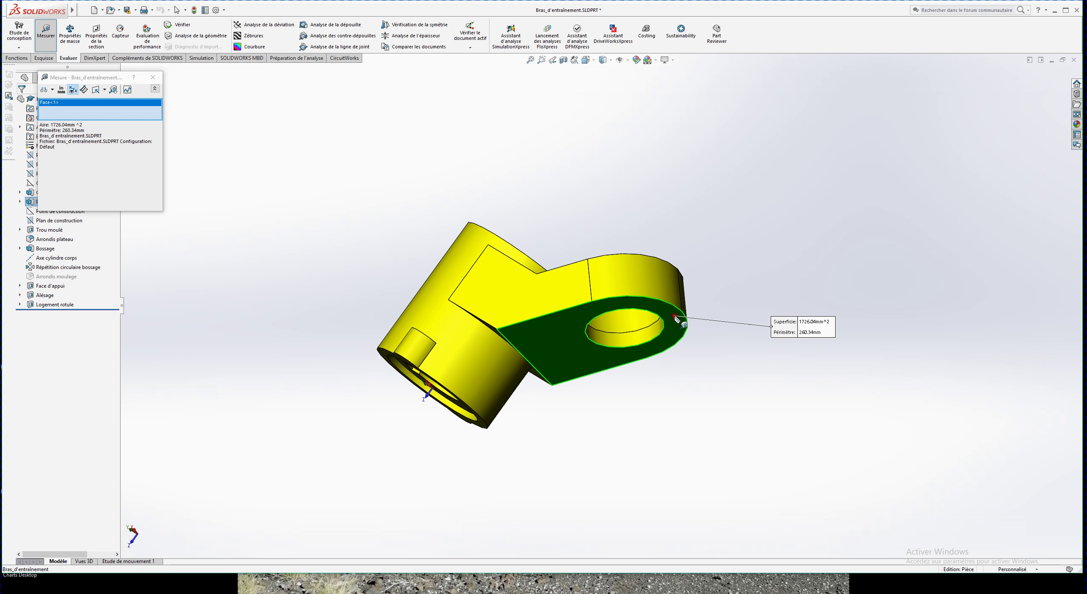
{"action": "middle_click_drag", "start_coordinate": [701, 267], "coordinate": [720, 427]}
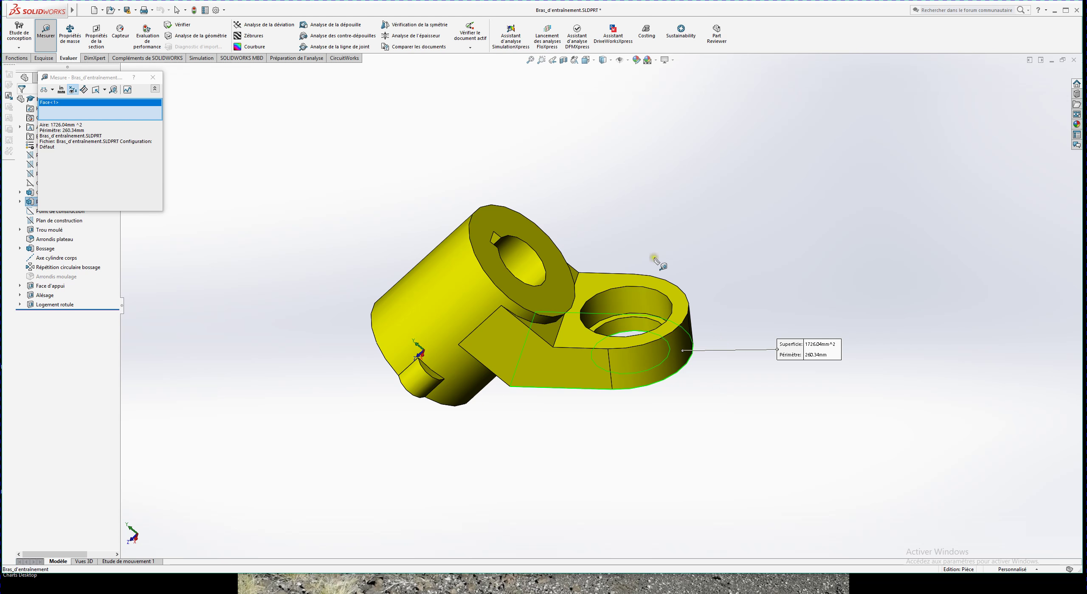
{"action": "left_click", "coordinate": [603, 286]}
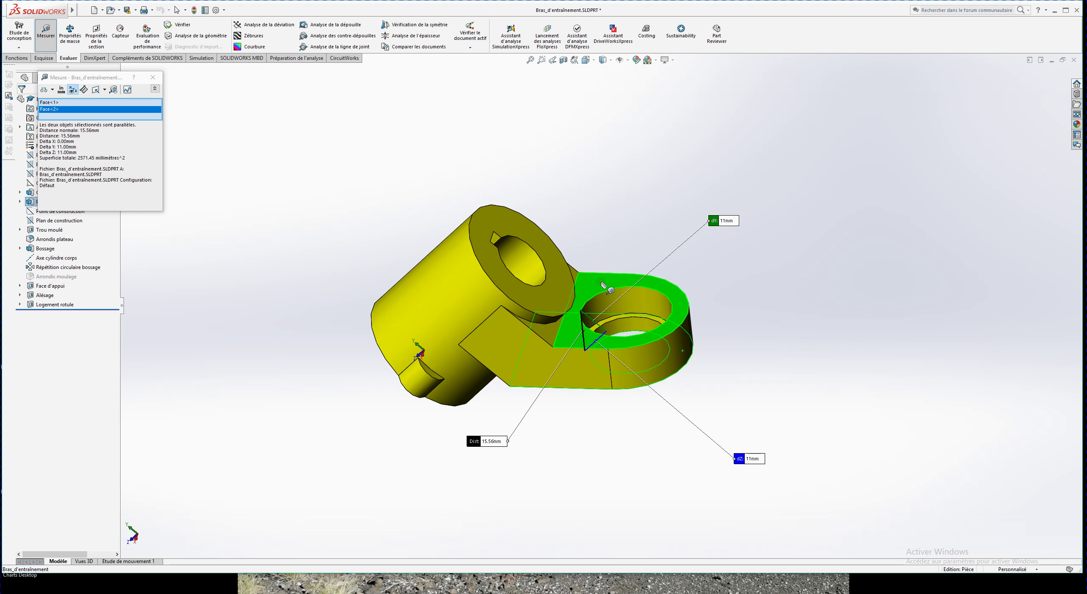
- Examine the plate thickness measurement and its axis components from several angles, and close the Measure tool
{"action": "middle_click_drag", "start_coordinate": [650, 432], "coordinate": [568, 393]}
{"action": "scroll", "coordinate": [616, 360], "scroll_direction": "up", "scroll_amount": 2}
{"action": "scroll", "coordinate": [614, 359], "scroll_direction": "down", "scroll_amount": 6}
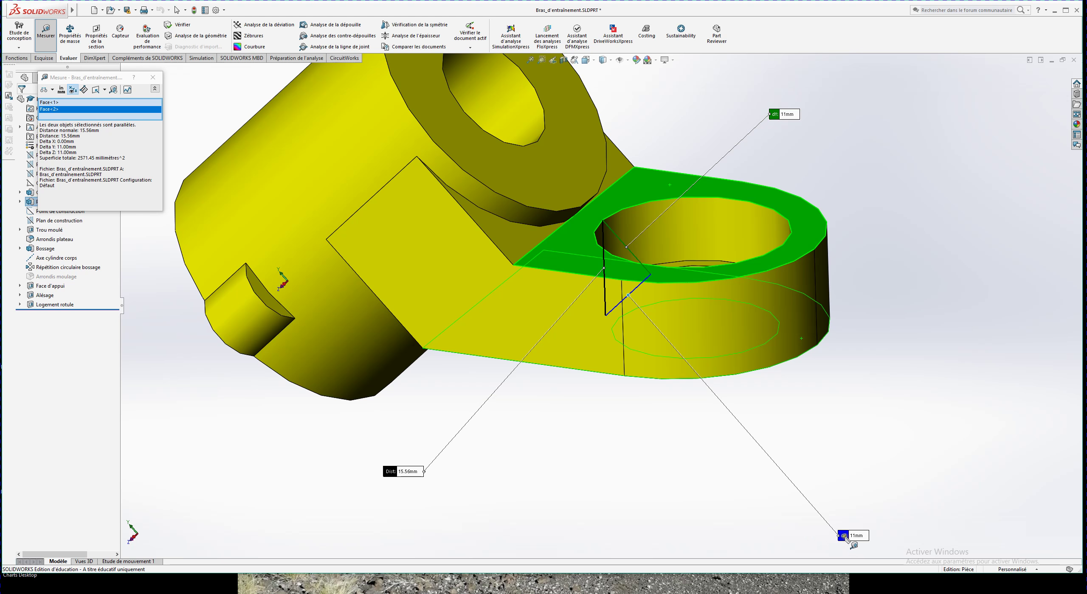
{"action": "middle_click_drag", "start_coordinate": [619, 484], "coordinate": [643, 471]}
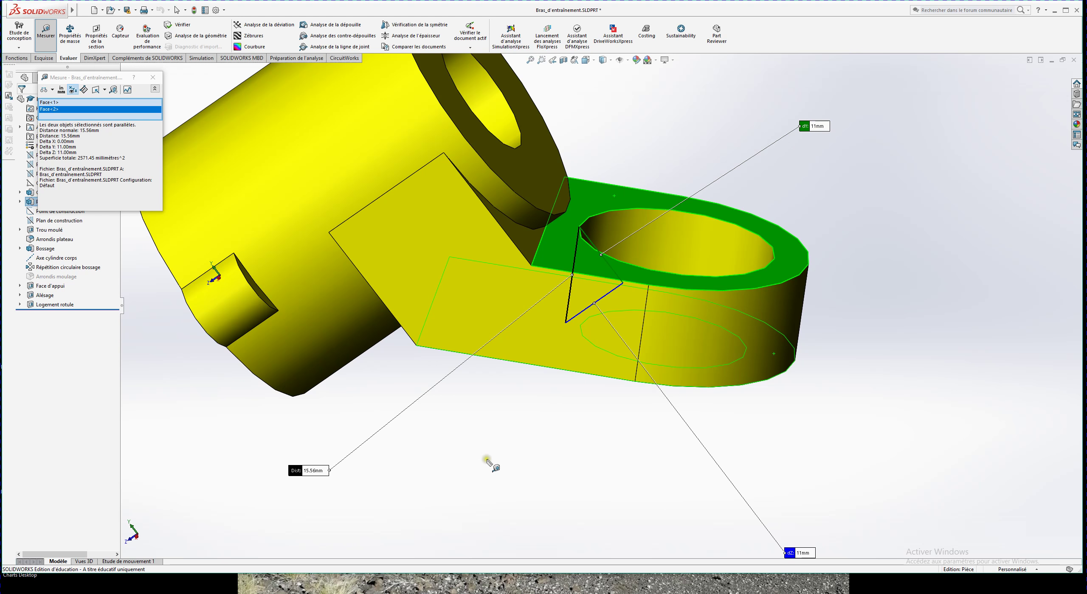
{"action": "scroll", "coordinate": [539, 468], "scroll_direction": "up", "scroll_amount": 5}
{"action": "scroll", "coordinate": [597, 157], "scroll_direction": "down", "scroll_amount": 1}
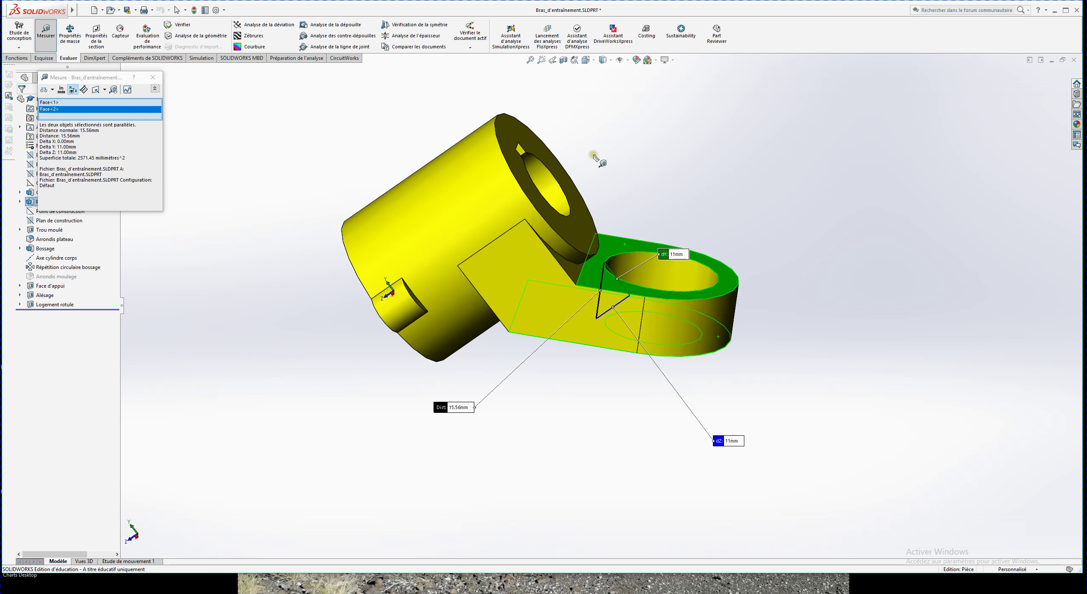
{"action": "middle_click_drag", "start_coordinate": [509, 336], "coordinate": [502, 364]}
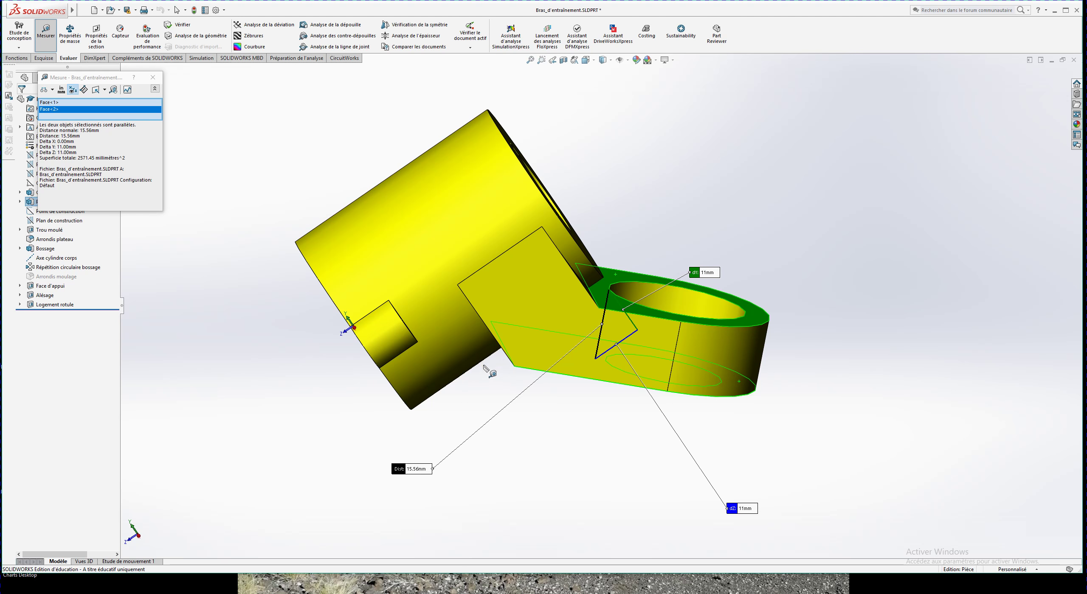
{"action": "left_click", "coordinate": [153, 77]}
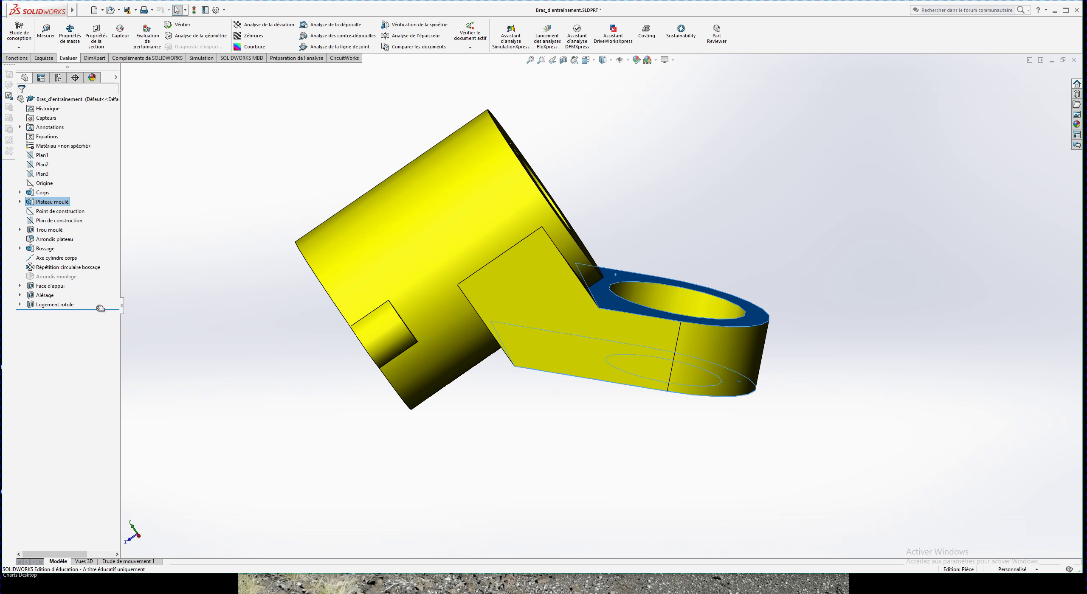
- Roll the part history back to just after the Corps feature
{"action": "left_click", "coordinate": [101, 309]}
{"action": "left_click_drag", "start_coordinate": [100, 307], "coordinate": [91, 200]}
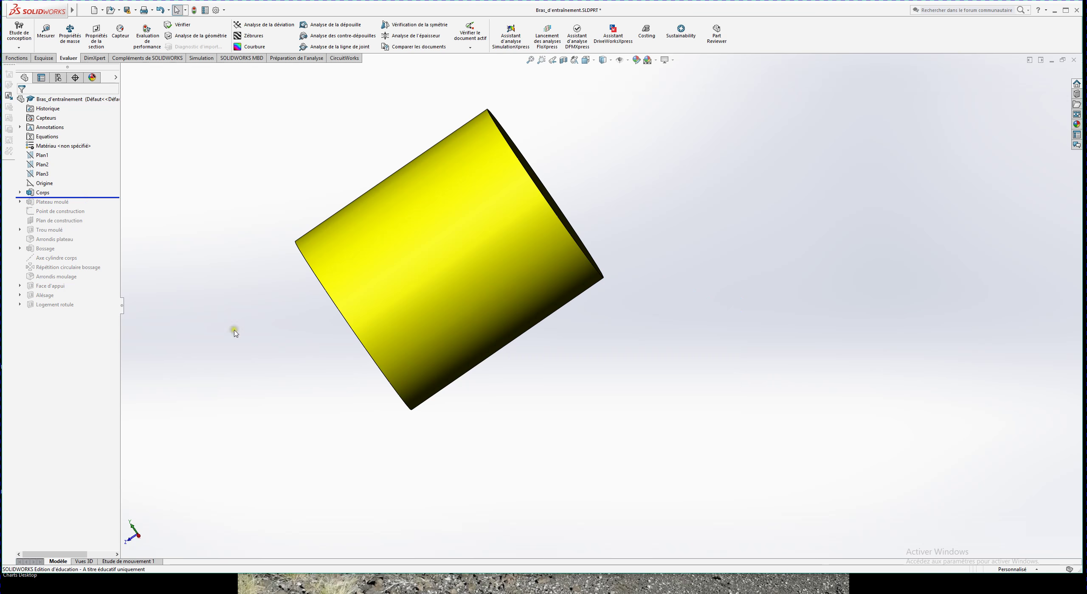
{"action": "middle_click_drag", "start_coordinate": [248, 434], "coordinate": [335, 367]}
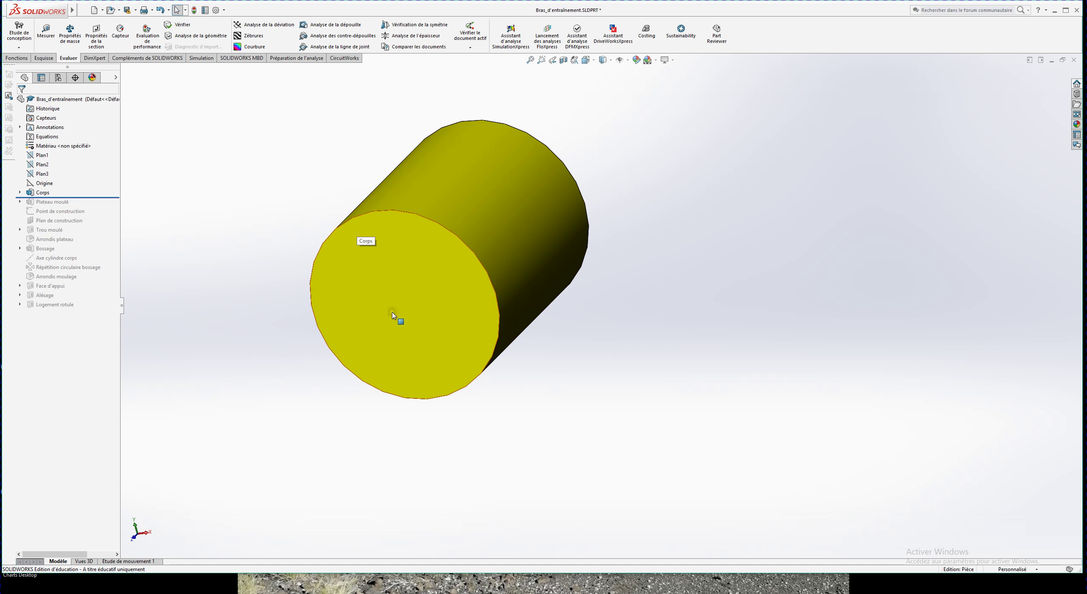
- Open the Section corps sketch of the Corps feature to inspect its dimensioned circle, and exit the sketch
{"action": "left_click", "coordinate": [43, 193]}
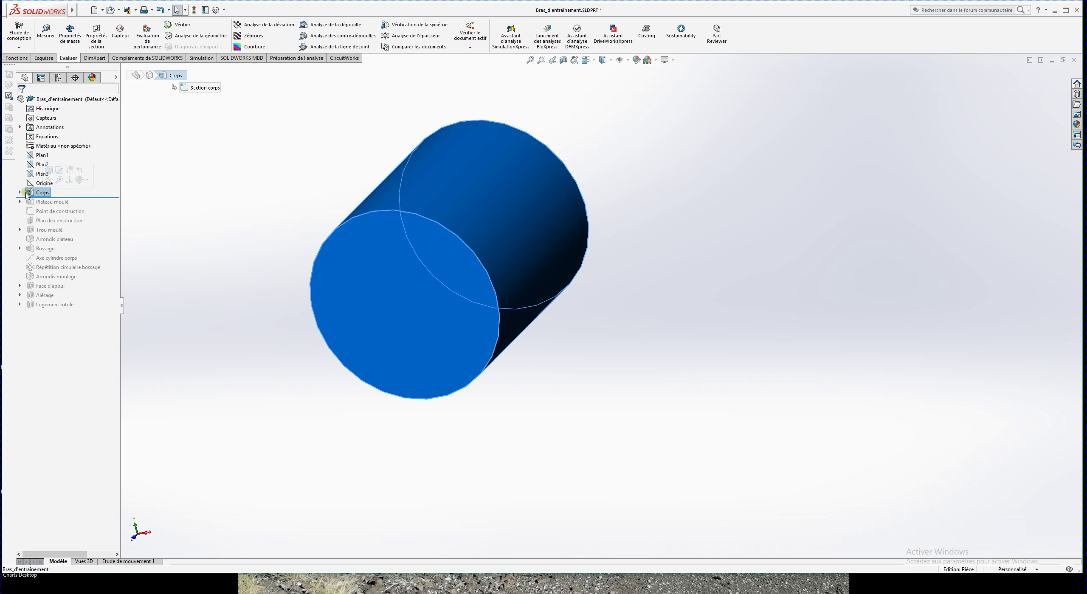
{"action": "left_click", "coordinate": [20, 193]}
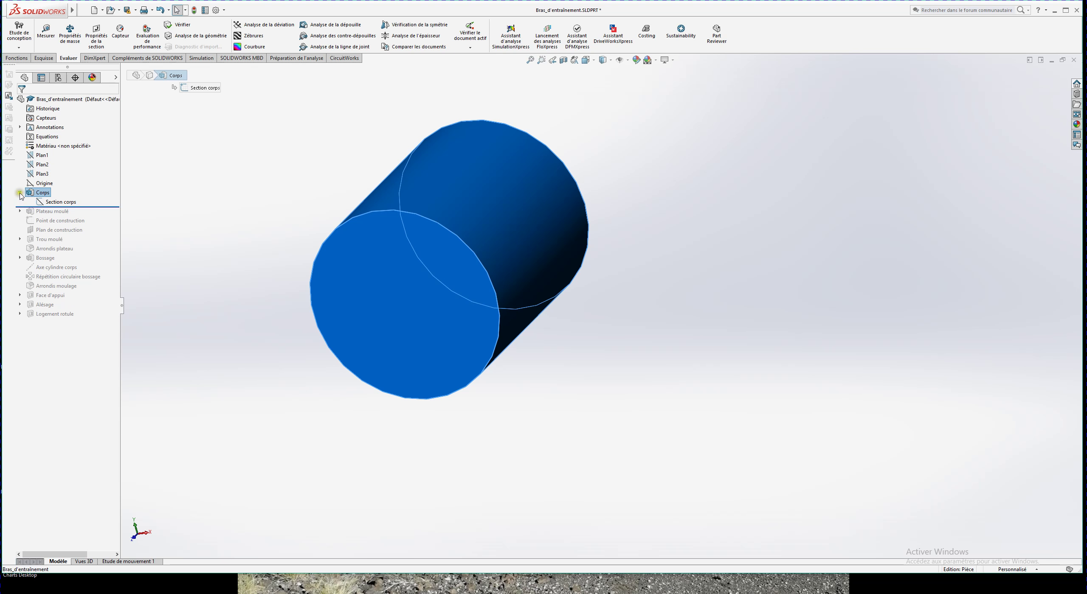
{"action": "left_click", "coordinate": [59, 203]}
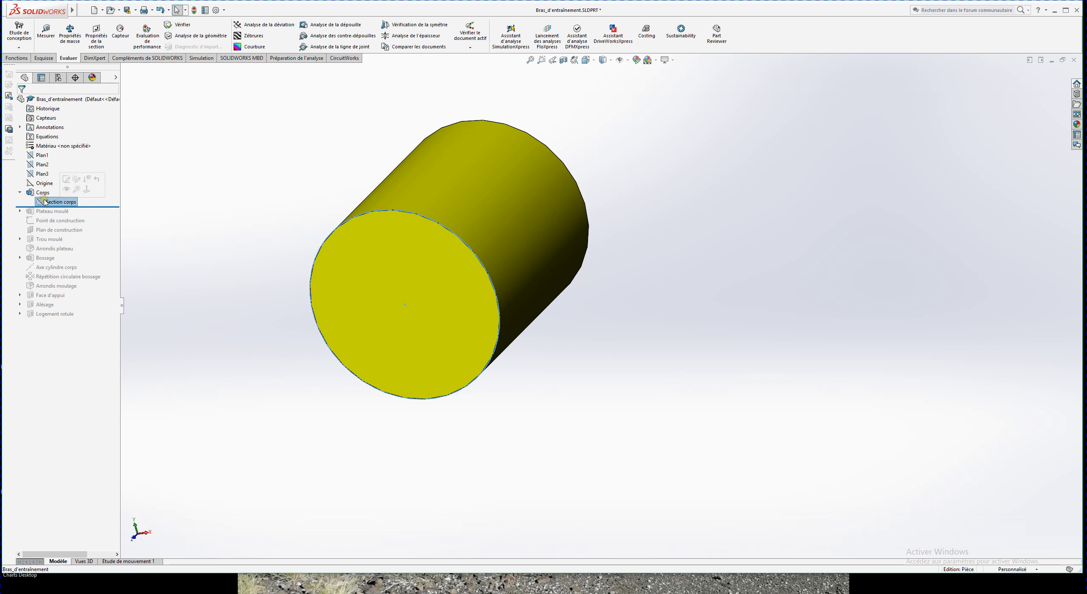
{"action": "right_click", "coordinate": [56, 204]}
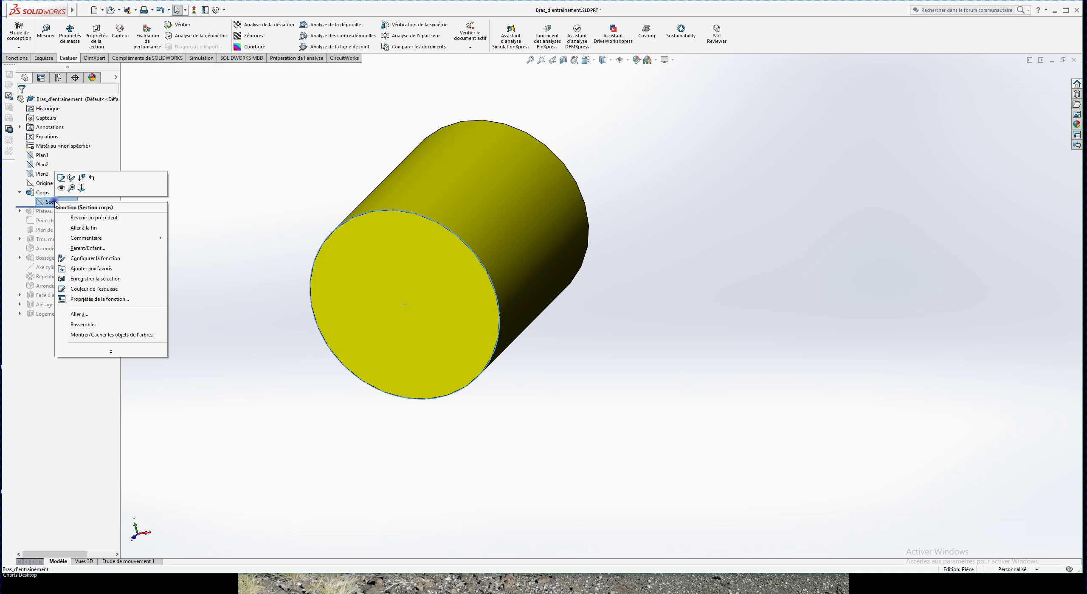
{"action": "left_click", "coordinate": [61, 179]}
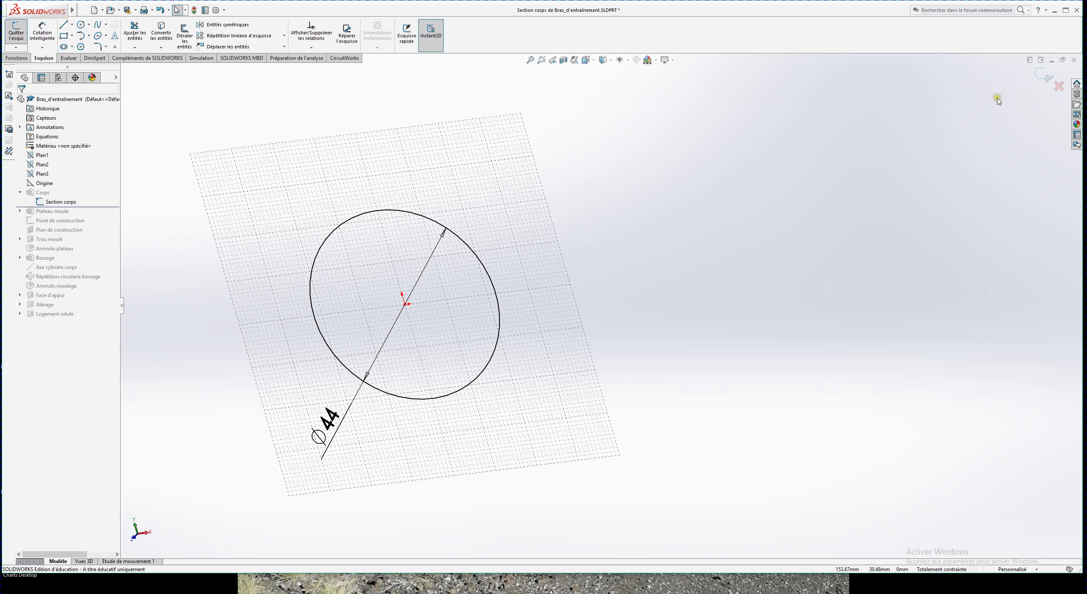
{"action": "left_click", "coordinate": [1037, 79]}
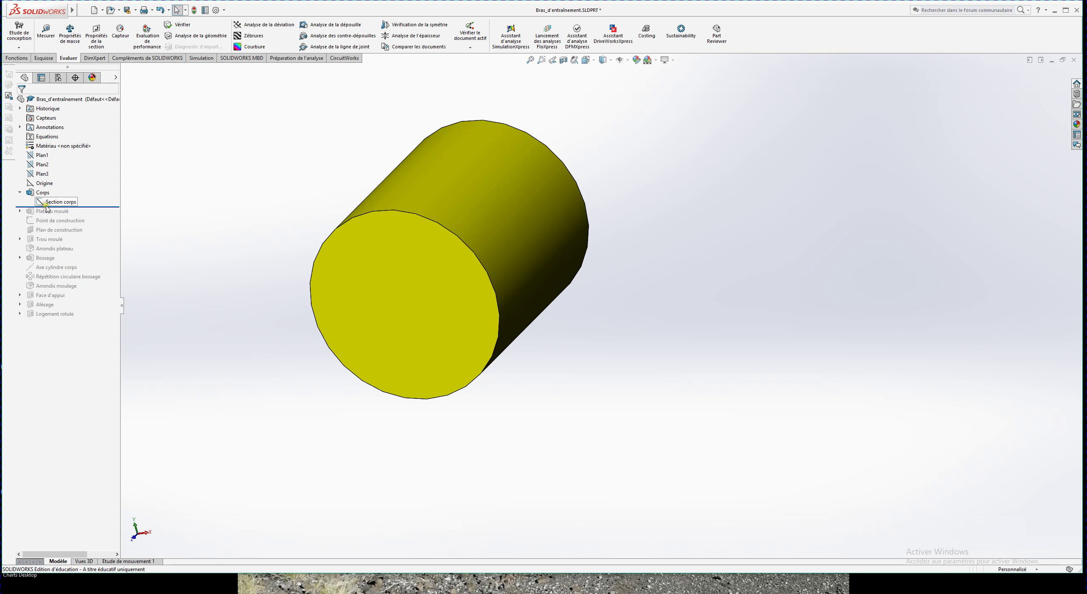
- Roll the part history forward to include the Plateau moulé feature
{"action": "left_click", "coordinate": [20, 193]}
{"action": "left_click_drag", "start_coordinate": [98, 197], "coordinate": [98, 202]}
{"action": "middle_click_drag", "start_coordinate": [672, 291], "coordinate": [577, 301]}
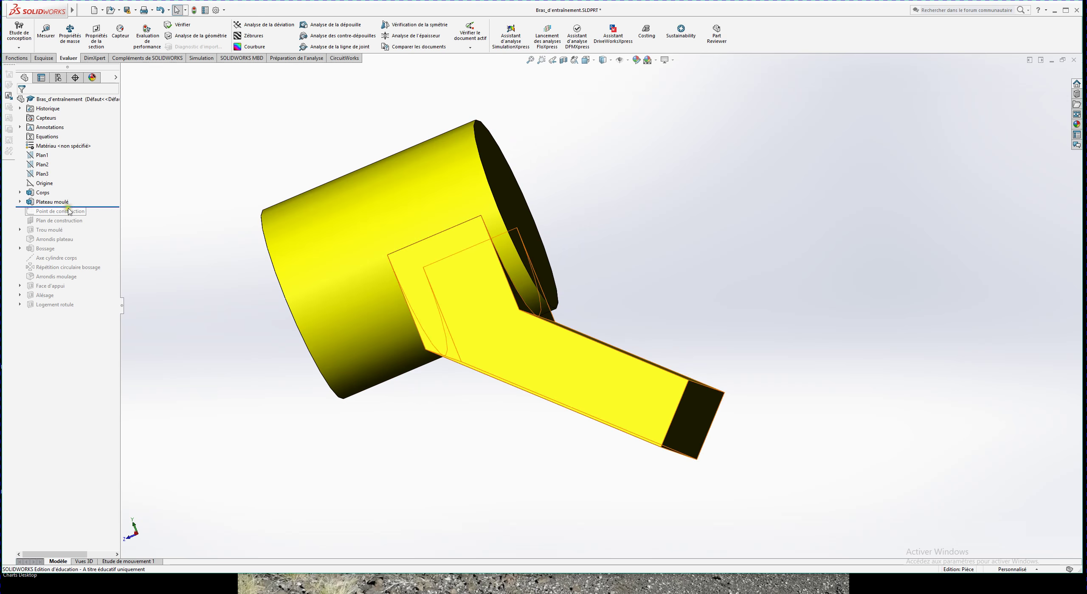
- Inspect the Section plateau sketch of the Plateau moulé feature and compare it with the reference plane Plan3
{"action": "left_click", "coordinate": [20, 202]}
{"action": "left_click", "coordinate": [61, 211]}
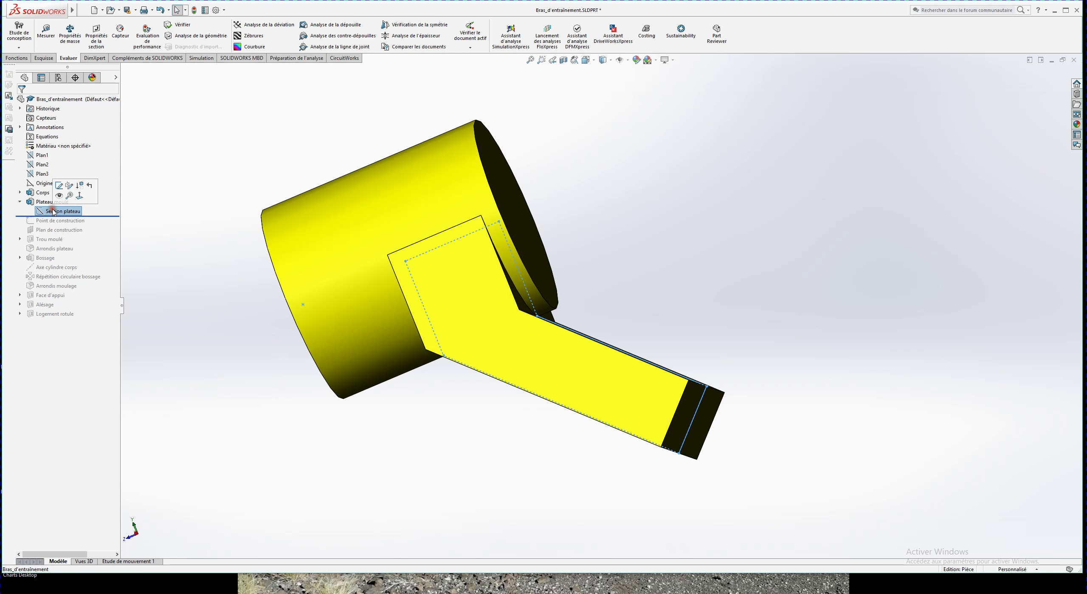
{"action": "middle_click_drag", "start_coordinate": [605, 297], "coordinate": [473, 181]}
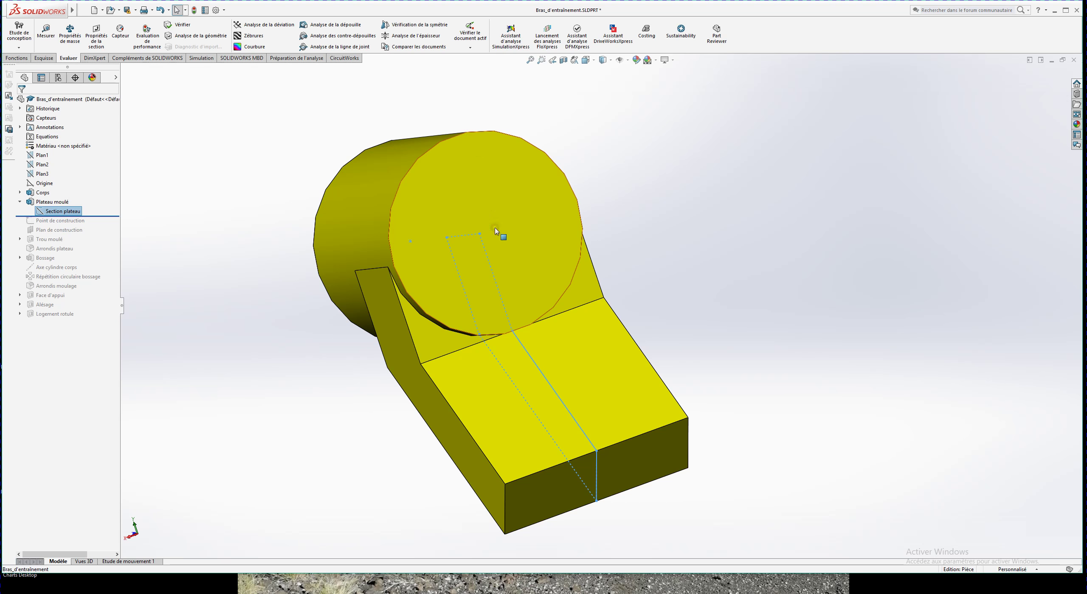
{"action": "left_click", "coordinate": [42, 173]}
{"action": "middle_click_drag", "start_coordinate": [744, 289], "coordinate": [775, 314]}
{"action": "scroll", "coordinate": [774, 314], "scroll_direction": "up", "scroll_amount": 3}
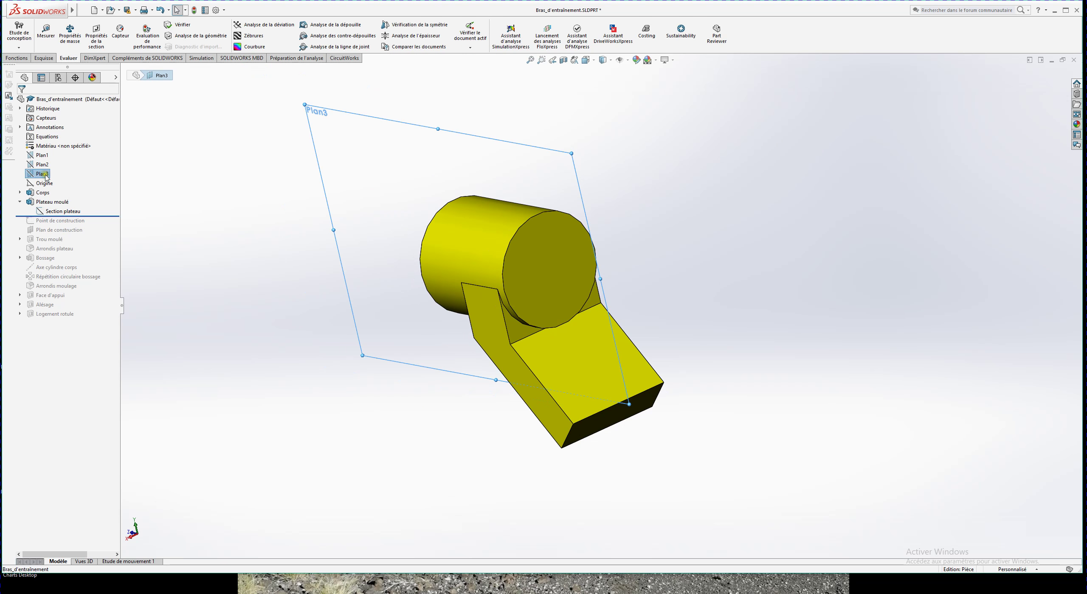
{"action": "left_click", "coordinate": [62, 211]}
{"action": "middle_click_drag", "start_coordinate": [383, 364], "coordinate": [413, 342]}
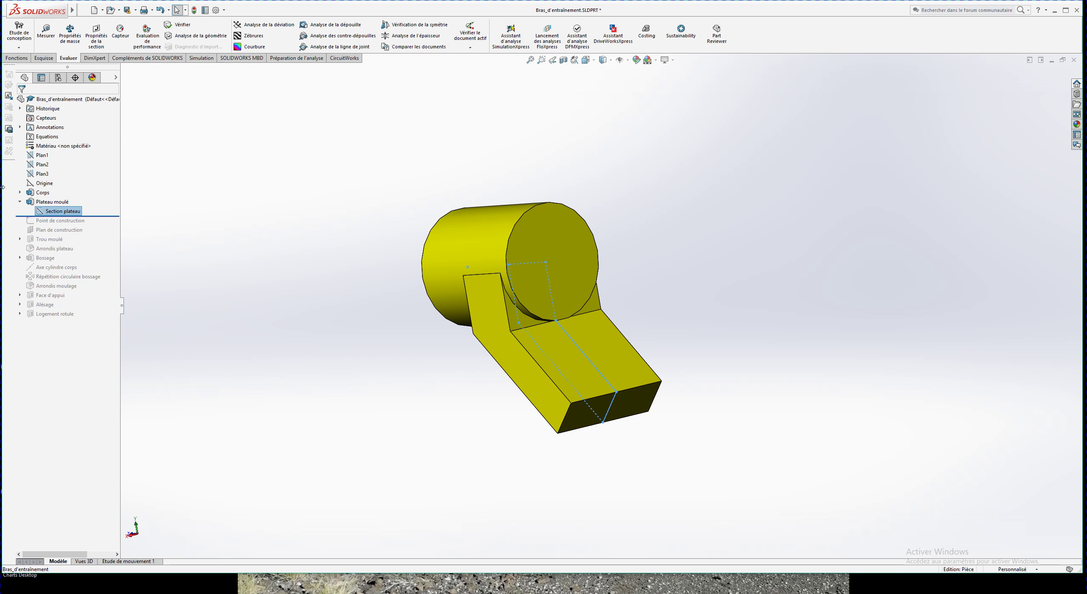
- Roll the history forward to include Point de construction and highlight that sketch's geometry on the plate
{"action": "left_click", "coordinate": [20, 202]}
{"action": "left_click_drag", "start_coordinate": [102, 206], "coordinate": [101, 212]}
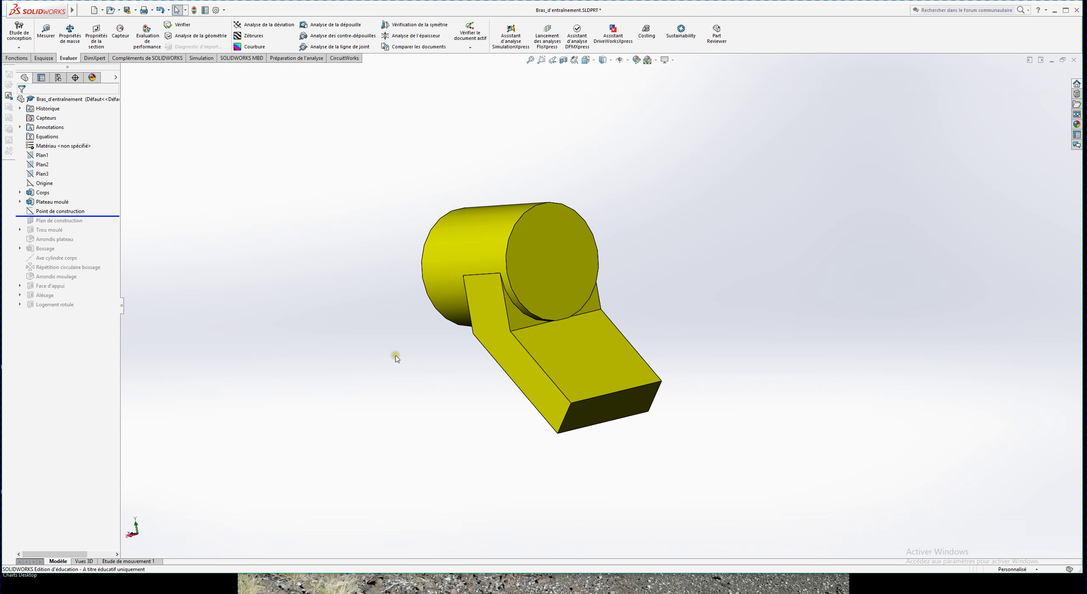
{"action": "scroll", "coordinate": [576, 344], "scroll_direction": "down", "scroll_amount": 3}
{"action": "middle_click_drag", "start_coordinate": [575, 344], "coordinate": [585, 235]}
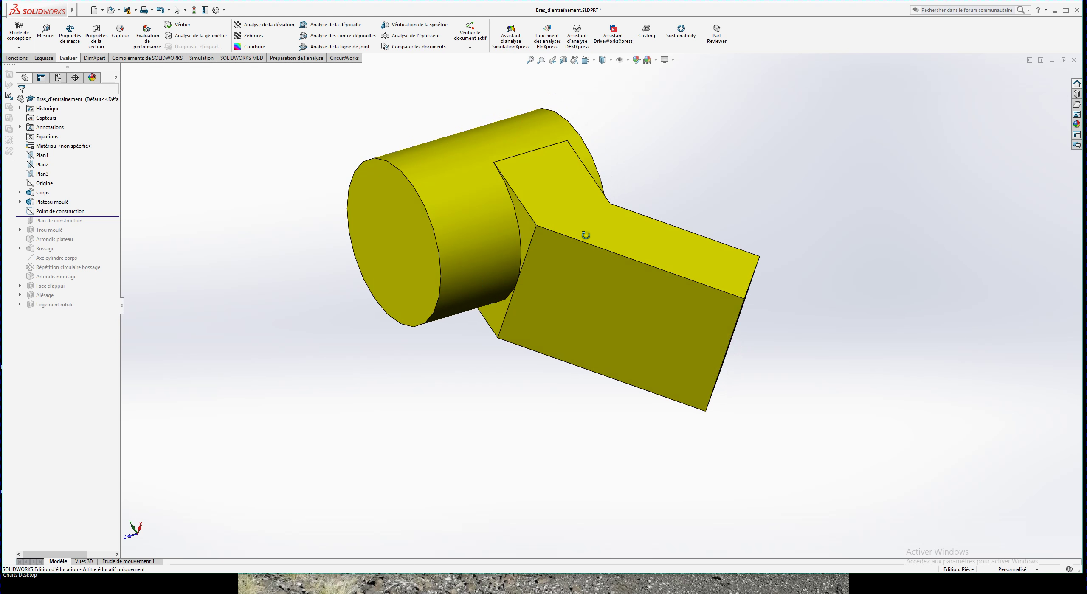
{"action": "left_click", "coordinate": [68, 211]}
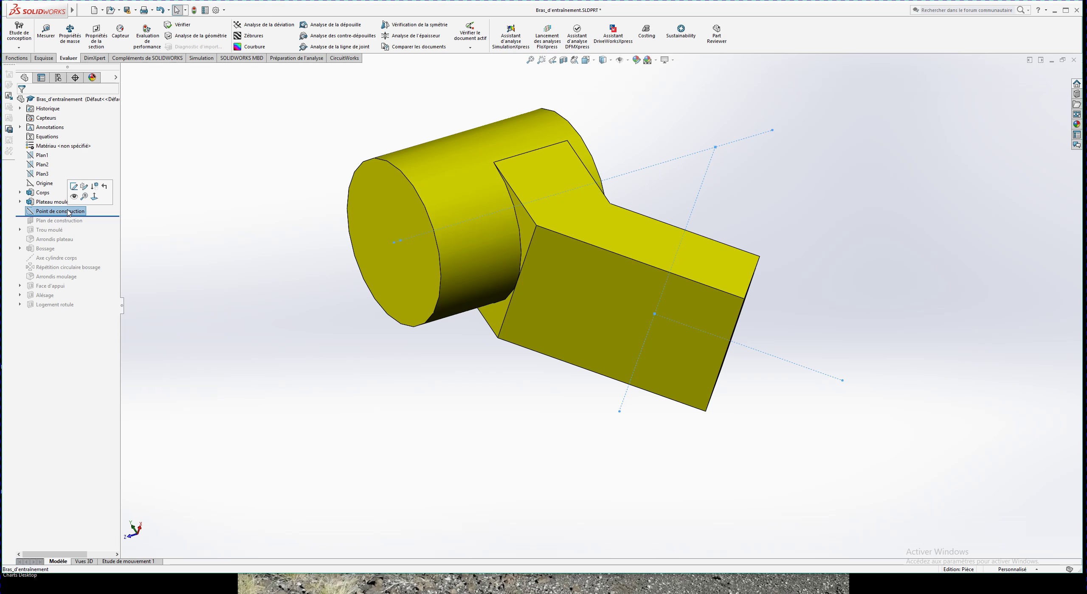
- Roll the history forward past Plan de construction to include the Trou moulé feature in the plate
{"action": "left_click_drag", "start_coordinate": [105, 216], "coordinate": [105, 232]}
{"action": "middle_click_drag", "start_coordinate": [569, 407], "coordinate": [471, 373]}
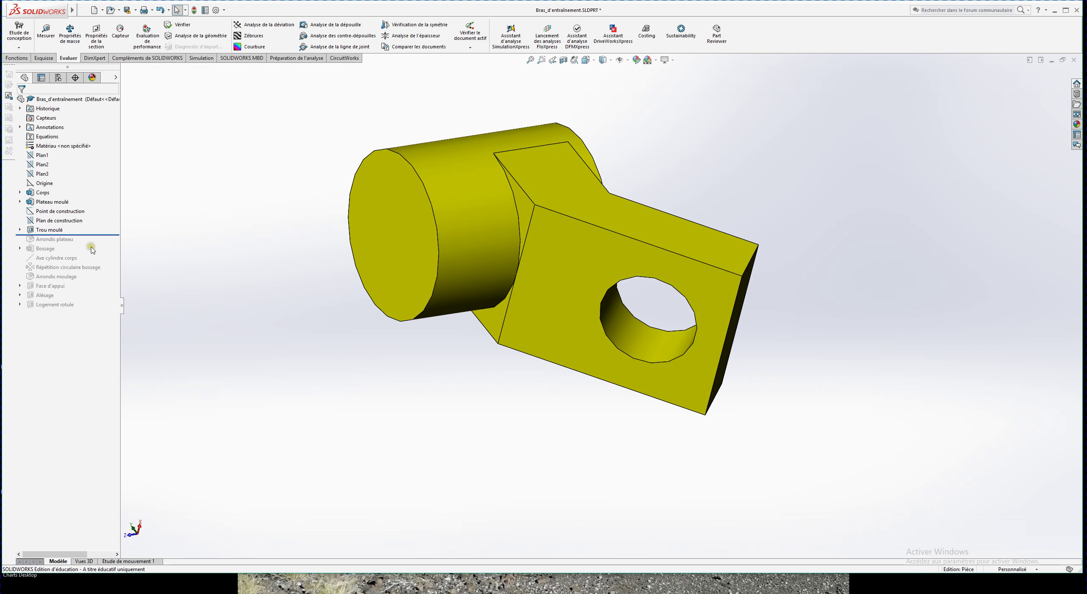
- Roll the part history forward to include all features through Logement rotule and view the complete arm
{"action": "left_click_drag", "start_coordinate": [103, 234], "coordinate": [101, 311]}
{"action": "middle_click_drag", "start_coordinate": [402, 390], "coordinate": [457, 401]}
{"action": "scroll", "coordinate": [528, 371], "scroll_direction": "down", "scroll_amount": 1}
{"action": "scroll", "coordinate": [527, 380], "scroll_direction": "up", "scroll_amount": 5}
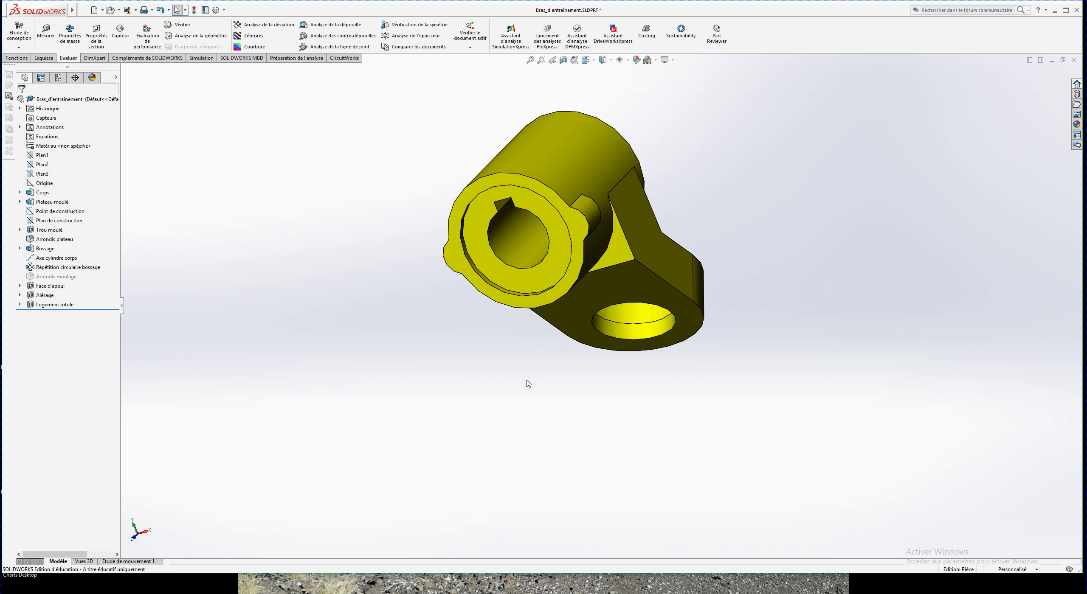
{"action": "scroll", "coordinate": [659, 208], "scroll_direction": "down", "scroll_amount": 2}
{"action": "scroll", "coordinate": [571, 309], "scroll_direction": "down", "scroll_amount": 1}
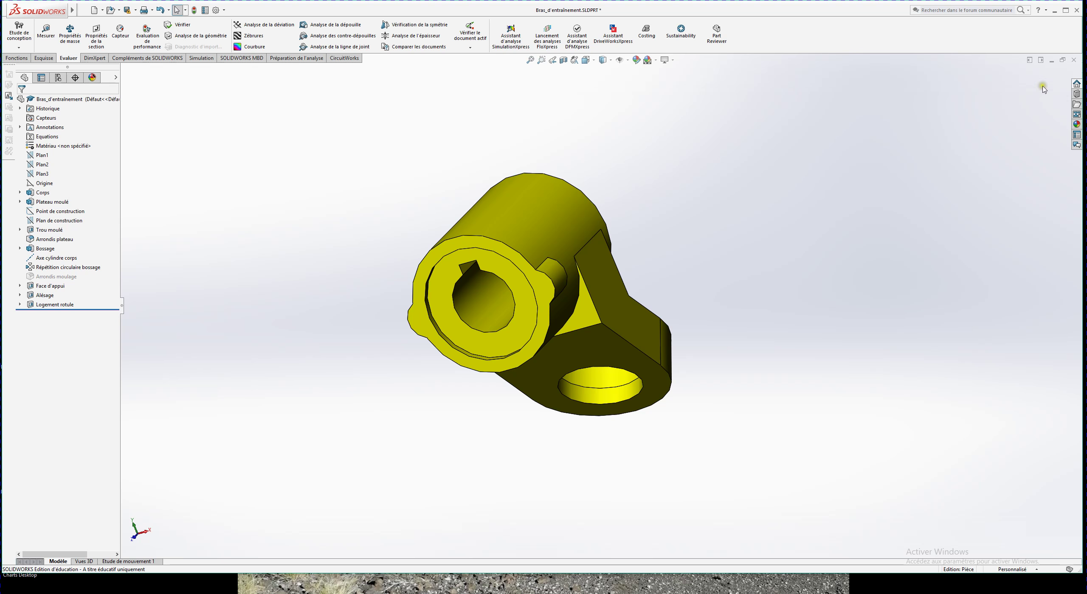
- Close the Bras_d'entraînement part without saving and open the assembly Bras + Rotule_sinusmatic.SLDASM
{"action": "left_click", "coordinate": [1074, 60]}
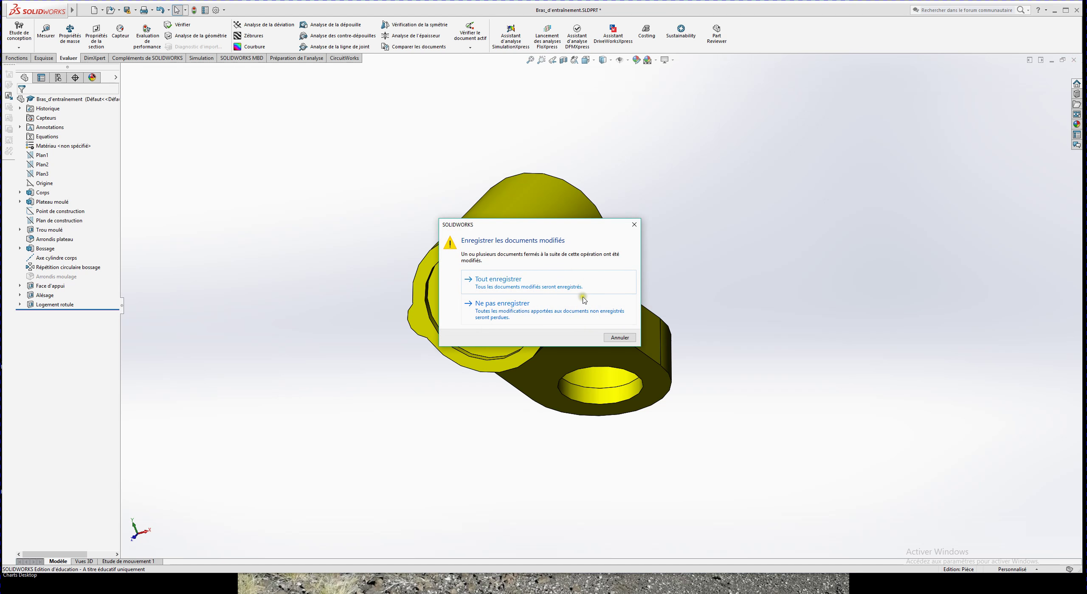
{"action": "left_click", "coordinate": [512, 309]}
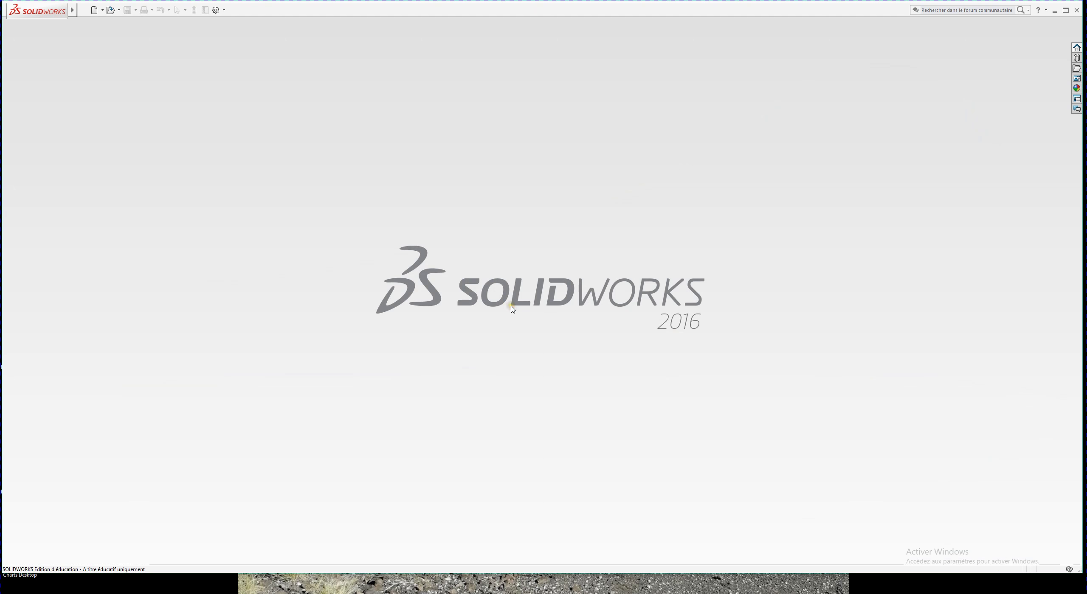
{"action": "left_click", "coordinate": [111, 10]}
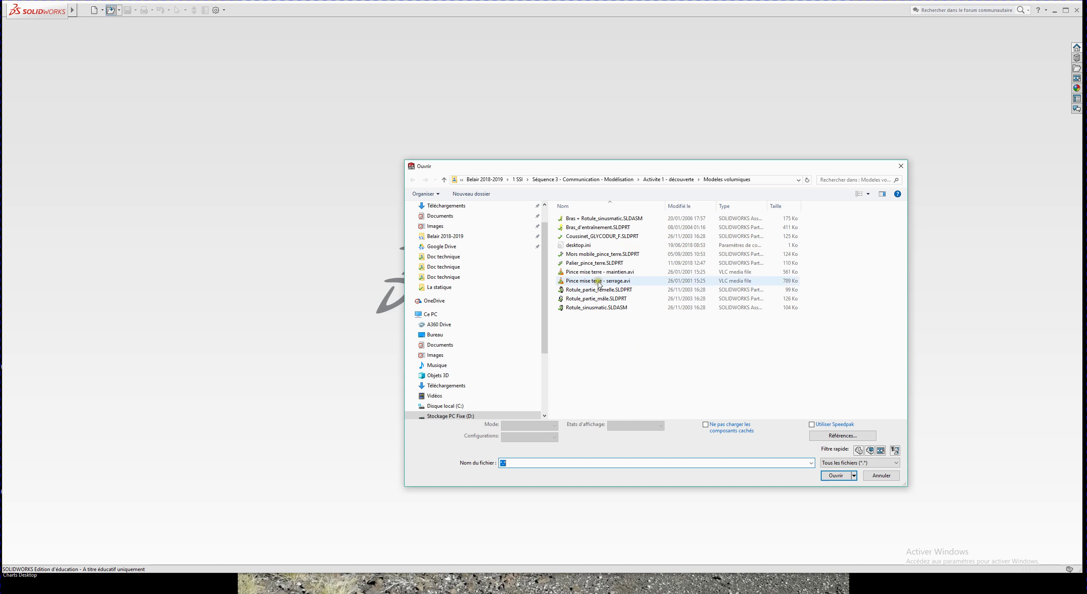
{"action": "left_click", "coordinate": [600, 219]}
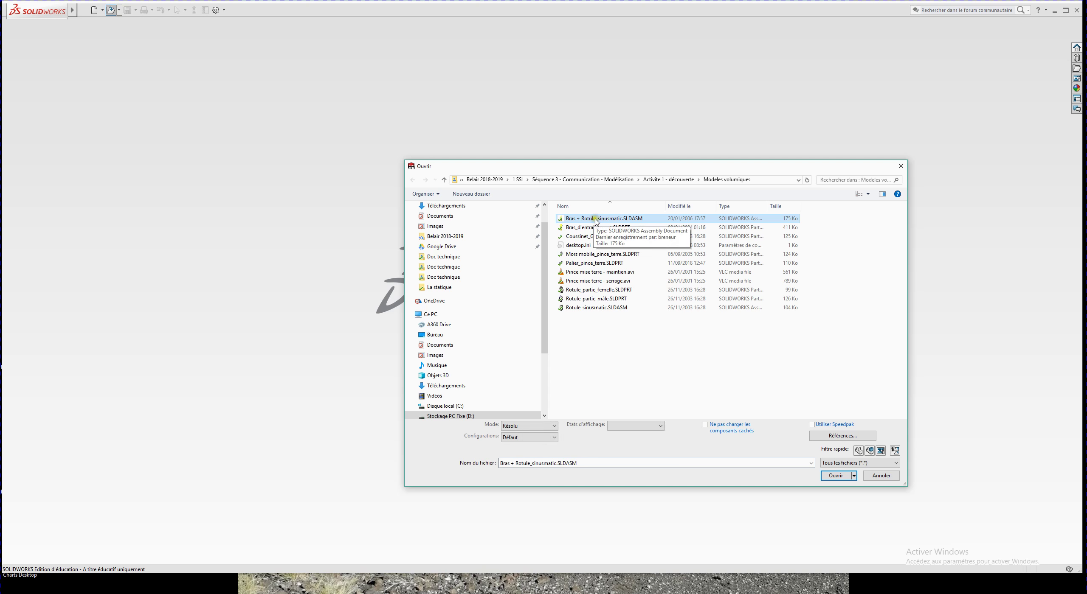
{"action": "left_click", "coordinate": [835, 476]}
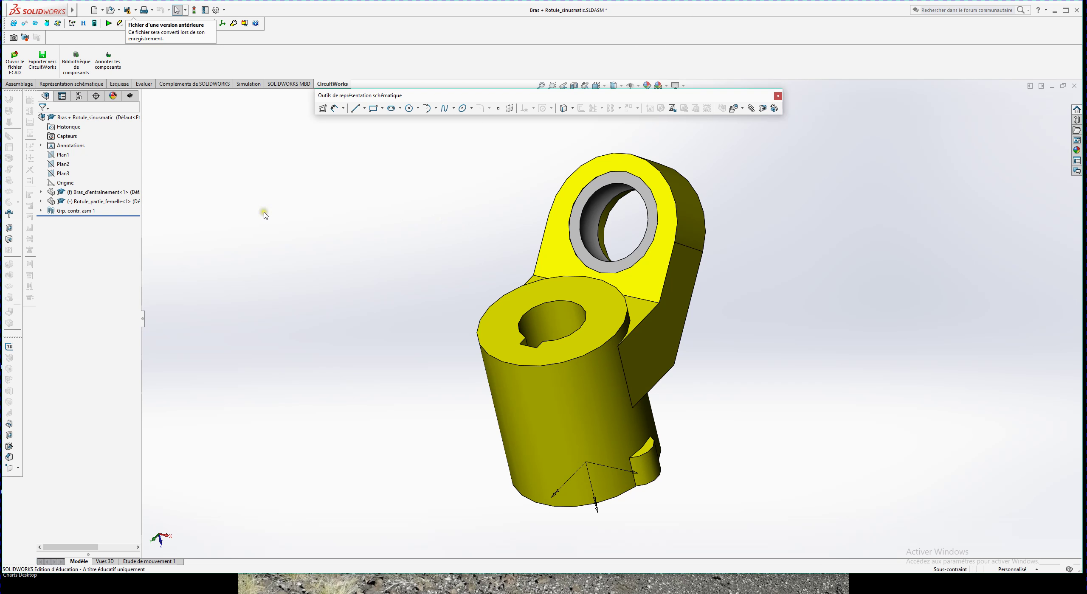
- Highlight the Bras_d'entraînement and Rotule_partie_femelle components one after the other to identify them in the assembly
{"action": "left_click", "coordinate": [96, 192]}
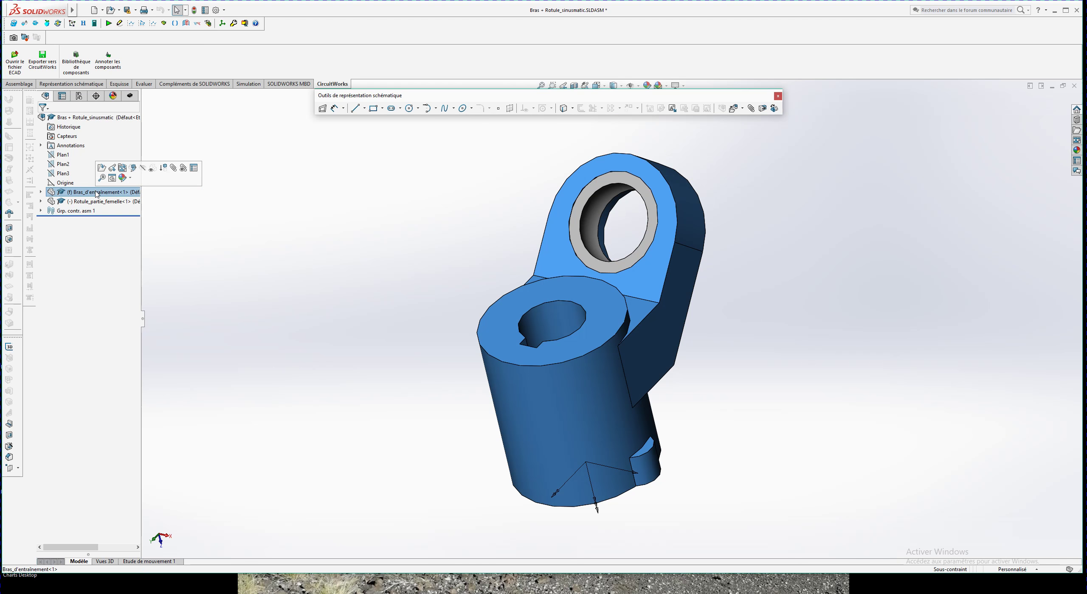
{"action": "middle_click_drag", "start_coordinate": [619, 306], "coordinate": [593, 311]}
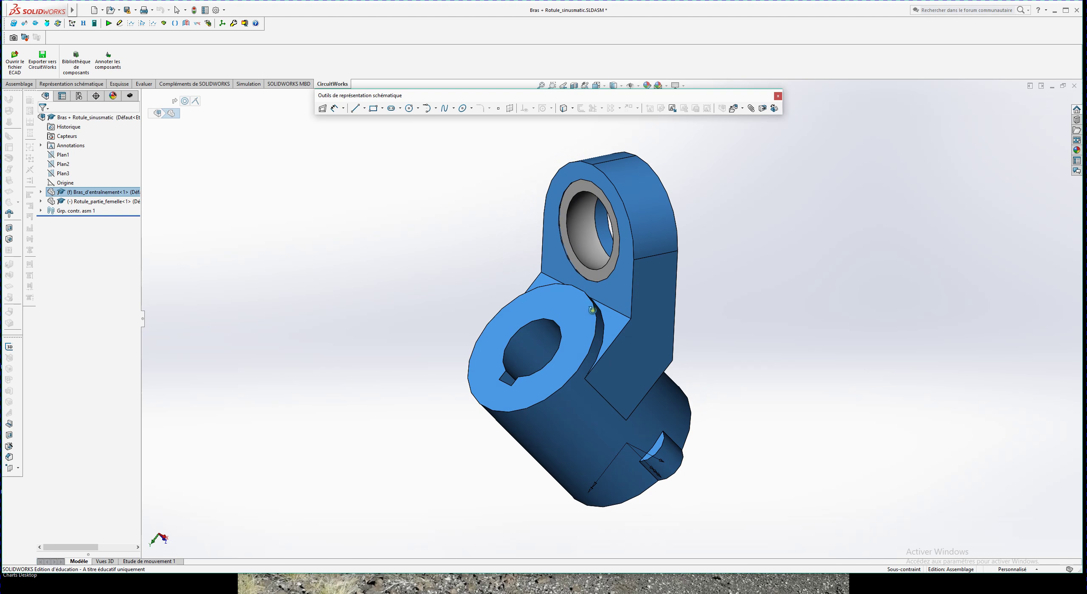
{"action": "left_click", "coordinate": [86, 202]}
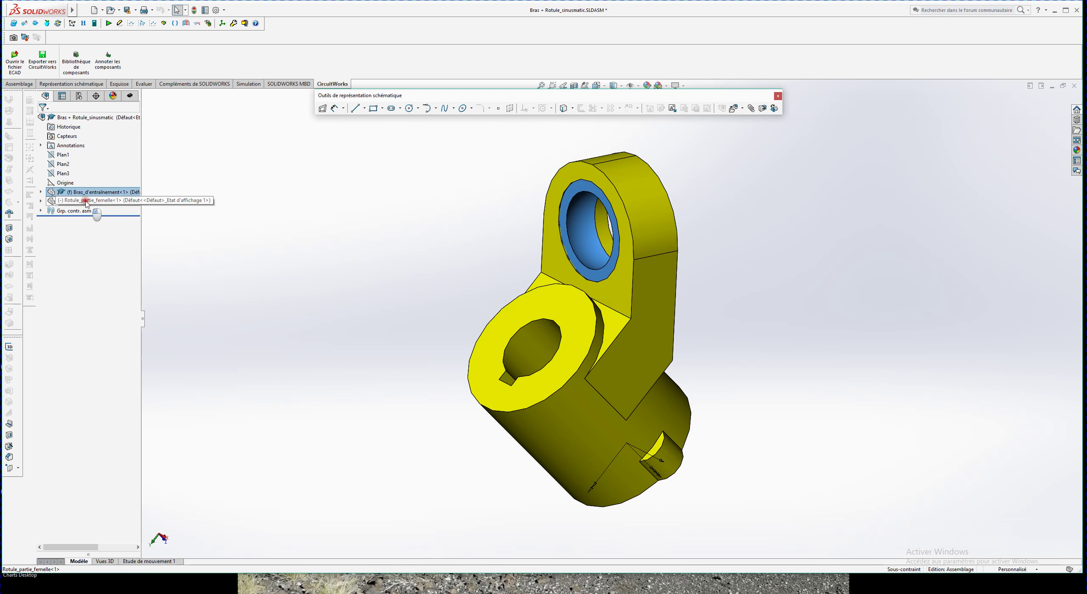
{"action": "mouse_move", "coordinate": [442, 275]}
{"action": "middle_mouse_down"}
{"action": "mouse_move", "coordinate": [522, 214]}
{"action": "mouse_move", "coordinate": [509, 230]}
{"action": "mouse_move", "coordinate": [415, 231]}
{"action": "mouse_move", "coordinate": [549, 234]}
{"action": "mouse_move", "coordinate": [461, 230]}
{"action": "mouse_move", "coordinate": [453, 218]}
{"action": "mouse_move", "coordinate": [508, 219]}
{"action": "mouse_move", "coordinate": [475, 281]}
{"action": "mouse_move", "coordinate": [448, 286]}
{"action": "middle_mouse_up"}
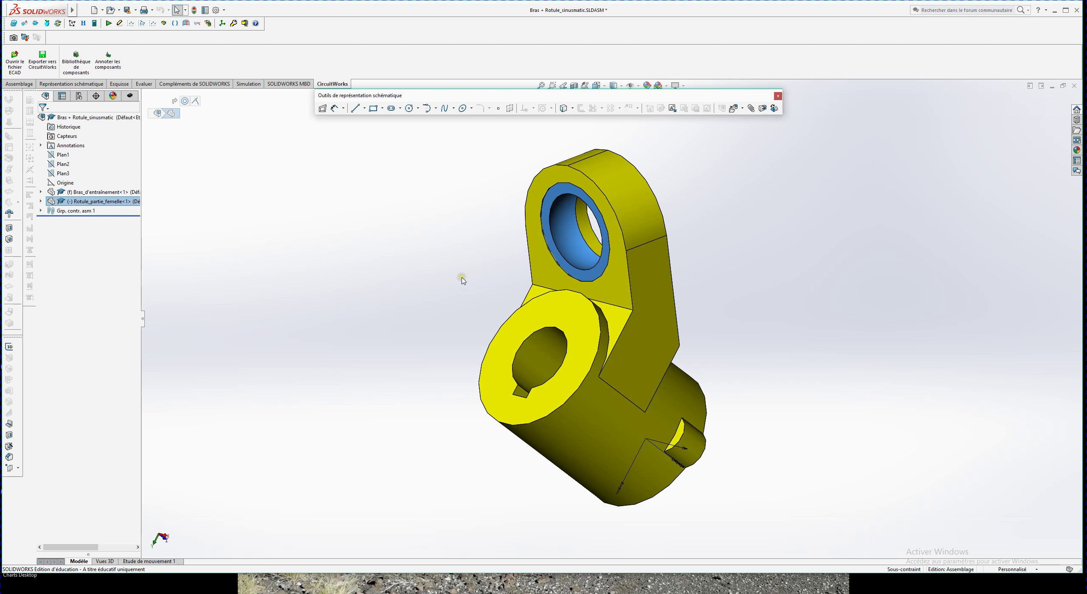